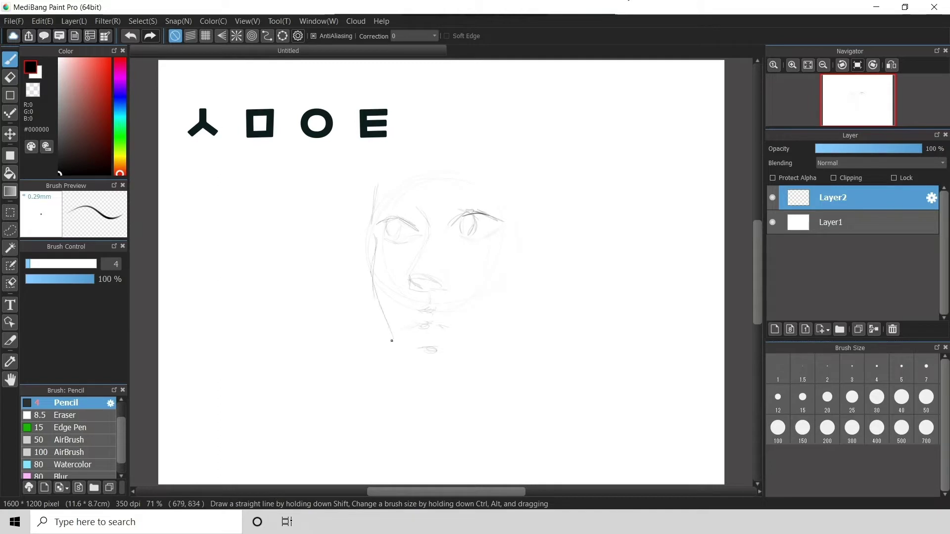
Add a curved guide line to the rough face sketch, rising from the nose bridge past the right-hand eye to the forehead
{"action": "left_click_drag", "start_coordinate": [437, 227], "coordinate": [461, 144]}
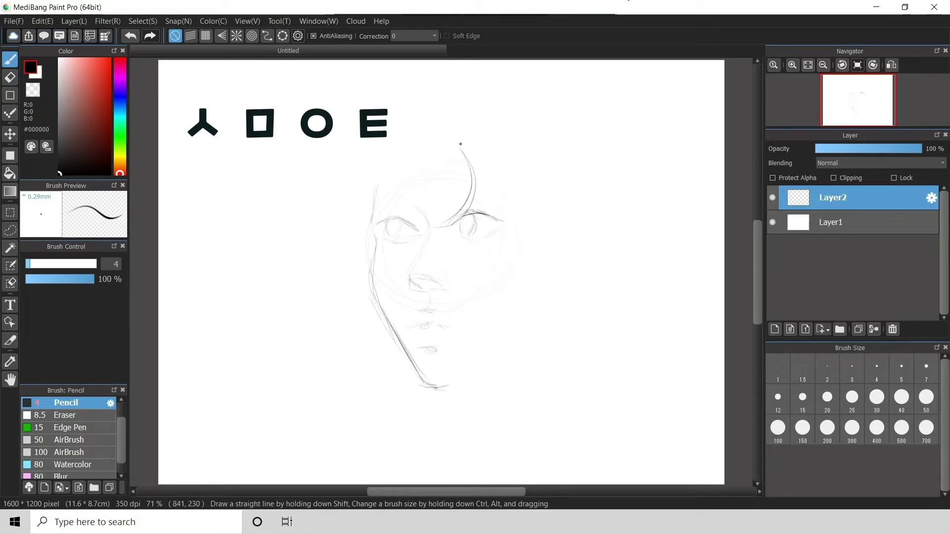
On a new layer, draw the eyes, eyelashes and eyebrows over the rough sketch with the Pencil at size 5
{"action": "left_click", "coordinate": [774, 329]}
{"action": "left_click", "coordinate": [902, 368]}
{"action": "left_click_drag", "start_coordinate": [451, 226], "coordinate": [474, 218]}
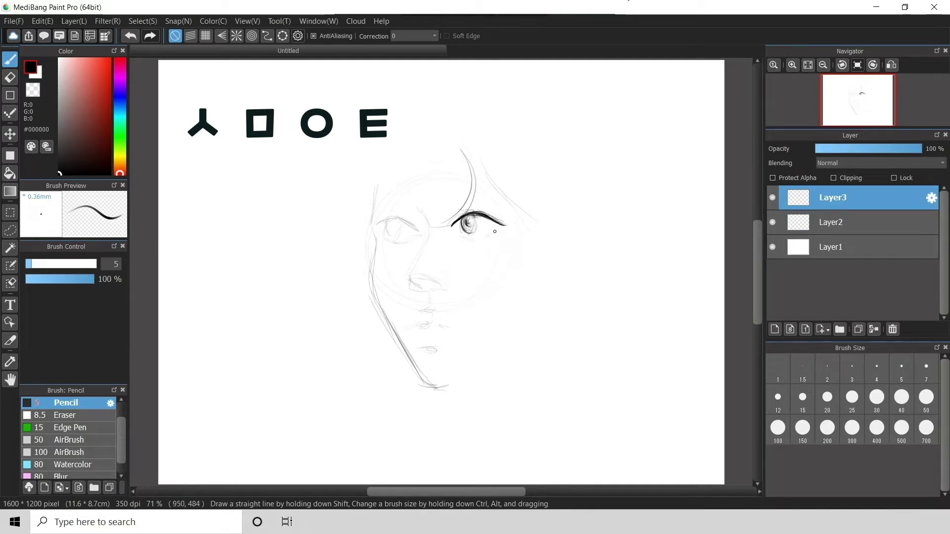
{"action": "left_click_drag", "start_coordinate": [472, 237], "coordinate": [456, 234]}
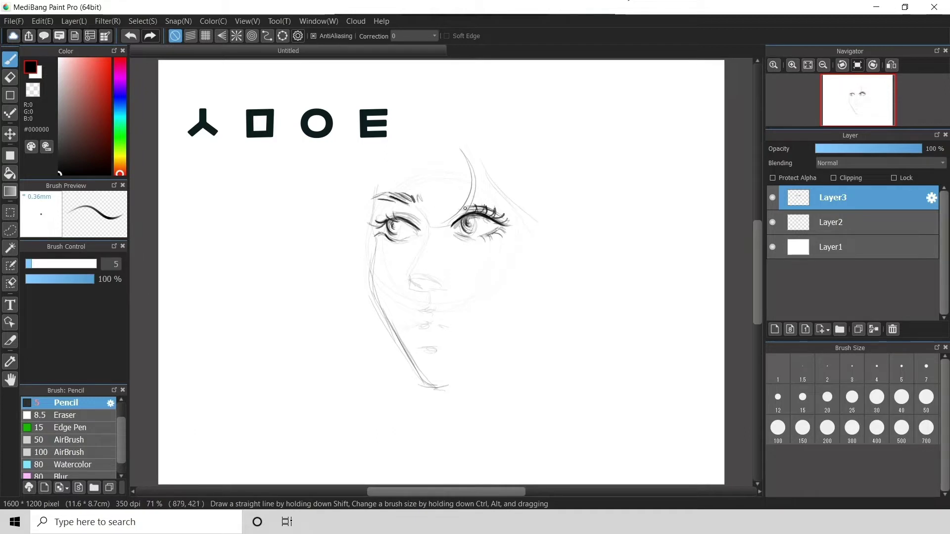
{"action": "left_click_drag", "start_coordinate": [454, 202], "coordinate": [463, 192]}
{"action": "mouse_move", "coordinate": [456, 200]}
{"action": "left_mouse_down"}
{"action": "mouse_move", "coordinate": [469, 192]}
{"action": "mouse_move", "coordinate": [509, 203]}
{"action": "left_mouse_up"}
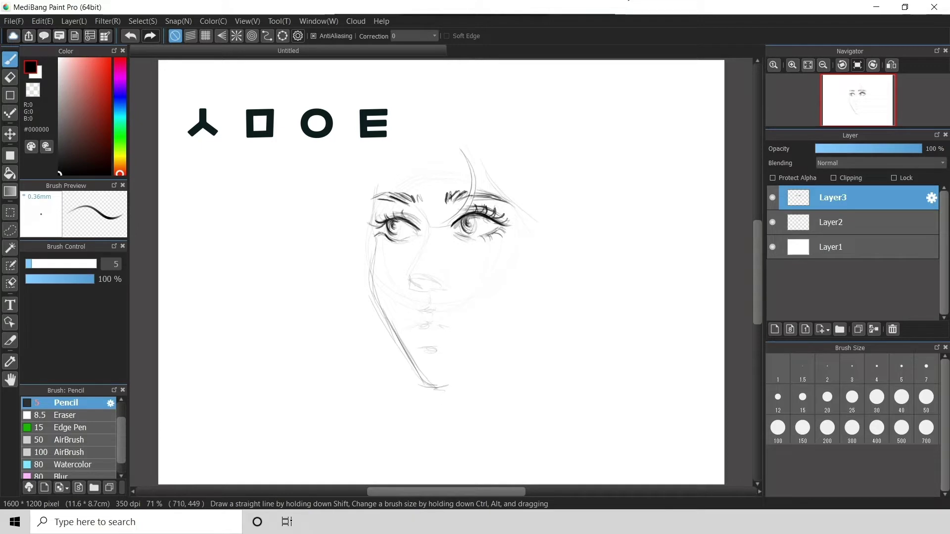
Draw the nose, the hairline and the left face contour down to the chin, and hide the rough sketch on Layer2
{"action": "mouse_move", "coordinate": [393, 145]}
{"action": "left_mouse_down"}
{"action": "mouse_move", "coordinate": [370, 267]}
{"action": "mouse_move", "coordinate": [422, 286]}
{"action": "left_mouse_up"}
{"action": "mouse_move", "coordinate": [426, 219]}
{"action": "left_mouse_down"}
{"action": "mouse_move", "coordinate": [410, 271]}
{"action": "mouse_move", "coordinate": [427, 285]}
{"action": "left_mouse_up"}
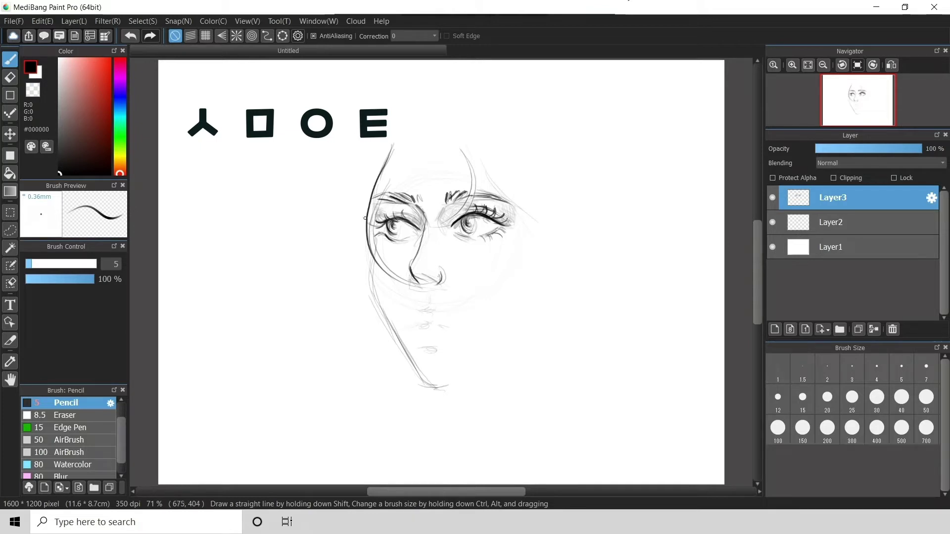
{"action": "left_click_drag", "start_coordinate": [462, 128], "coordinate": [517, 171]}
{"action": "mouse_move", "coordinate": [481, 138]}
{"action": "left_mouse_down"}
{"action": "mouse_move", "coordinate": [536, 178]}
{"action": "mouse_move", "coordinate": [473, 156]}
{"action": "left_mouse_up"}
{"action": "mouse_move", "coordinate": [448, 131]}
{"action": "left_mouse_down"}
{"action": "mouse_move", "coordinate": [473, 180]}
{"action": "mouse_move", "coordinate": [509, 160]}
{"action": "mouse_move", "coordinate": [409, 132]}
{"action": "left_mouse_up"}
{"action": "mouse_move", "coordinate": [415, 140]}
{"action": "left_mouse_down"}
{"action": "mouse_move", "coordinate": [381, 192]}
{"action": "mouse_move", "coordinate": [386, 180]}
{"action": "mouse_move", "coordinate": [377, 284]}
{"action": "mouse_move", "coordinate": [442, 361]}
{"action": "left_mouse_up"}
{"action": "left_click", "coordinate": [772, 222]}
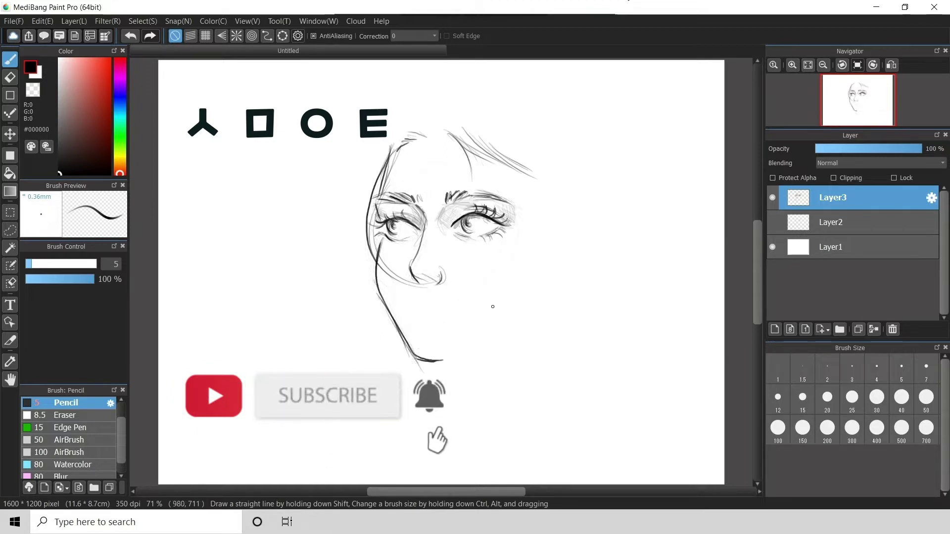
Sketch the lips and the shadow below them, and add light shading lines along the left cheek
{"action": "left_click", "coordinate": [67, 415]}
{"action": "key", "text": "e"}
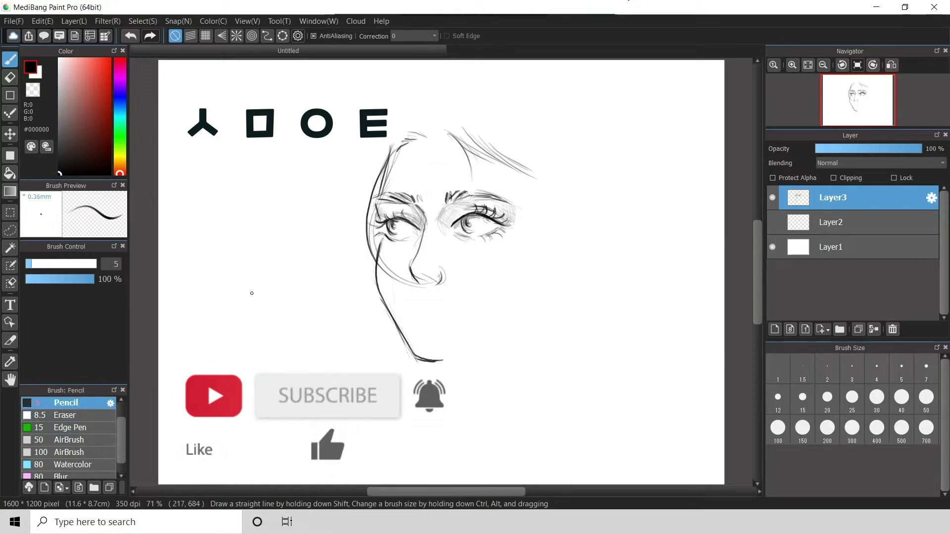
{"action": "left_click_drag", "start_coordinate": [428, 302], "coordinate": [438, 302]}
{"action": "left_click_drag", "start_coordinate": [435, 303], "coordinate": [454, 310]}
{"action": "mouse_move", "coordinate": [417, 304]}
{"action": "left_mouse_down"}
{"action": "mouse_move", "coordinate": [408, 306]}
{"action": "mouse_move", "coordinate": [434, 315]}
{"action": "left_mouse_up"}
{"action": "mouse_move", "coordinate": [420, 318]}
{"action": "left_mouse_down"}
{"action": "mouse_move", "coordinate": [432, 319]}
{"action": "mouse_move", "coordinate": [434, 338]}
{"action": "mouse_move", "coordinate": [384, 287]}
{"action": "left_mouse_up"}
{"action": "left_click_drag", "start_coordinate": [396, 267], "coordinate": [411, 239]}
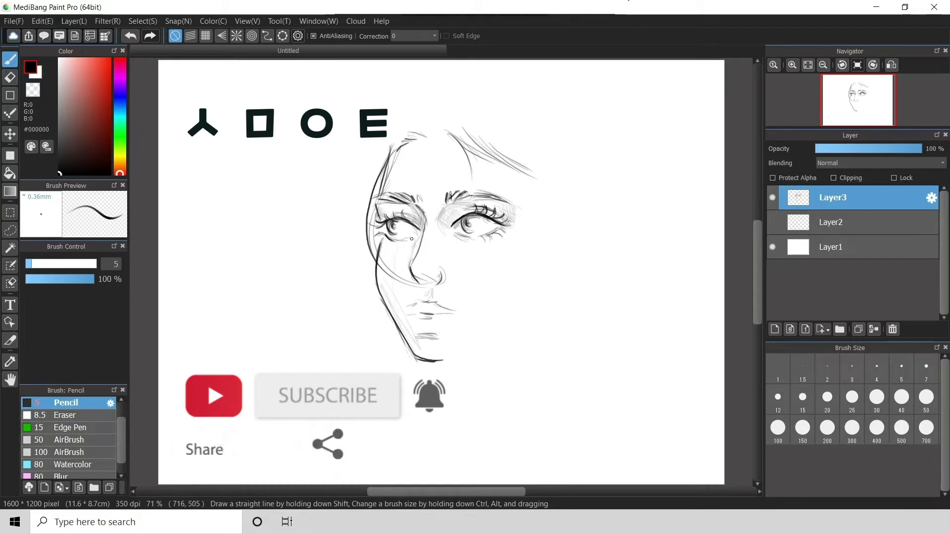
Draw the right hairline and the jawline from the ear down to the chin
{"action": "left_click_drag", "start_coordinate": [478, 130], "coordinate": [542, 203]}
{"action": "mouse_move", "coordinate": [534, 238]}
{"action": "left_mouse_down"}
{"action": "mouse_move", "coordinate": [547, 285]}
{"action": "mouse_move", "coordinate": [514, 295]}
{"action": "left_mouse_up"}
{"action": "mouse_move", "coordinate": [516, 286]}
{"action": "left_mouse_down"}
{"action": "mouse_move", "coordinate": [471, 341]}
{"action": "mouse_move", "coordinate": [438, 357]}
{"action": "left_mouse_up"}
{"action": "mouse_move", "coordinate": [511, 309]}
{"action": "left_mouse_down"}
{"action": "mouse_move", "coordinate": [443, 360]}
{"action": "mouse_move", "coordinate": [516, 275]}
{"action": "left_mouse_up"}
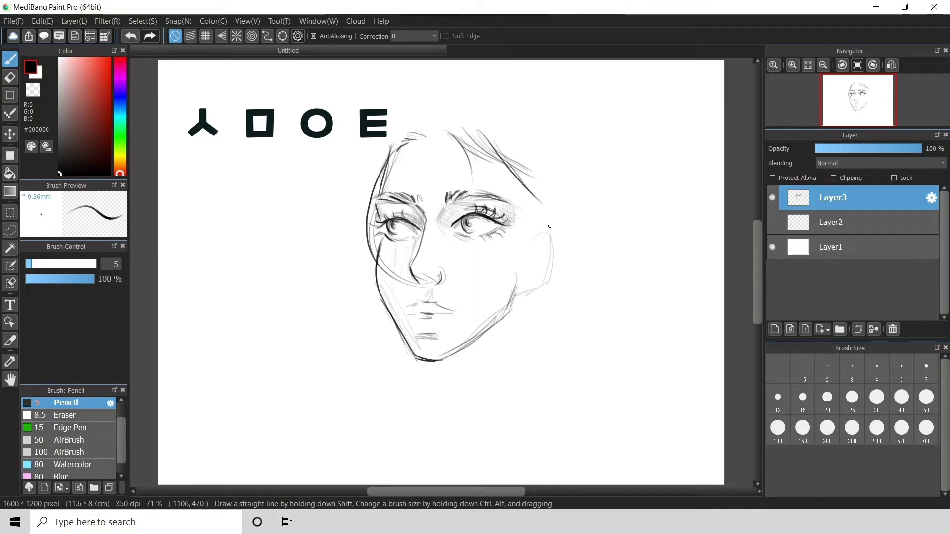
Draw hair strands sweeping from the forehead to the right ear and refine the ear outline
{"action": "left_click_drag", "start_coordinate": [488, 144], "coordinate": [545, 217]}
{"action": "mouse_move", "coordinate": [519, 133]}
{"action": "left_mouse_down"}
{"action": "mouse_move", "coordinate": [546, 206]}
{"action": "mouse_move", "coordinate": [550, 240]}
{"action": "left_mouse_up"}
{"action": "left_click_drag", "start_coordinate": [515, 119], "coordinate": [552, 222]}
{"action": "mouse_move", "coordinate": [506, 167]}
{"action": "left_mouse_down"}
{"action": "mouse_move", "coordinate": [549, 227]}
{"action": "mouse_move", "coordinate": [565, 233]}
{"action": "left_mouse_up"}
{"action": "left_click_drag", "start_coordinate": [518, 193], "coordinate": [548, 232]}
{"action": "mouse_move", "coordinate": [523, 223]}
{"action": "left_mouse_down"}
{"action": "mouse_move", "coordinate": [529, 268]}
{"action": "mouse_move", "coordinate": [505, 306]}
{"action": "left_mouse_up"}
{"action": "left_click_drag", "start_coordinate": [526, 235], "coordinate": [549, 246]}
{"action": "left_click_drag", "start_coordinate": [484, 154], "coordinate": [505, 228]}
{"action": "left_click_drag", "start_coordinate": [485, 170], "coordinate": [503, 222]}
{"action": "left_click_drag", "start_coordinate": [462, 132], "coordinate": [514, 198]}
Erase stray lines at the right temple and redraw the hair edge and ear contour there with the Pencil
{"action": "key", "text": "e"}
{"action": "left_click_drag", "start_coordinate": [498, 162], "coordinate": [521, 189]}
{"action": "mouse_move", "coordinate": [501, 169]}
{"action": "left_mouse_down"}
{"action": "mouse_move", "coordinate": [541, 219]}
{"action": "mouse_move", "coordinate": [520, 246]}
{"action": "left_mouse_up"}
{"action": "left_click", "coordinate": [64, 402]}
{"action": "left_click_drag", "start_coordinate": [513, 198], "coordinate": [520, 255]}
{"action": "left_click_drag", "start_coordinate": [517, 217], "coordinate": [538, 238]}
Outline the outer hair on both sides of the head and retrace the left jawline
{"action": "left_click_drag", "start_coordinate": [529, 156], "coordinate": [545, 342]}
{"action": "left_click_drag", "start_coordinate": [546, 186], "coordinate": [547, 381]}
{"action": "left_click_drag", "start_coordinate": [378, 233], "coordinate": [406, 341]}
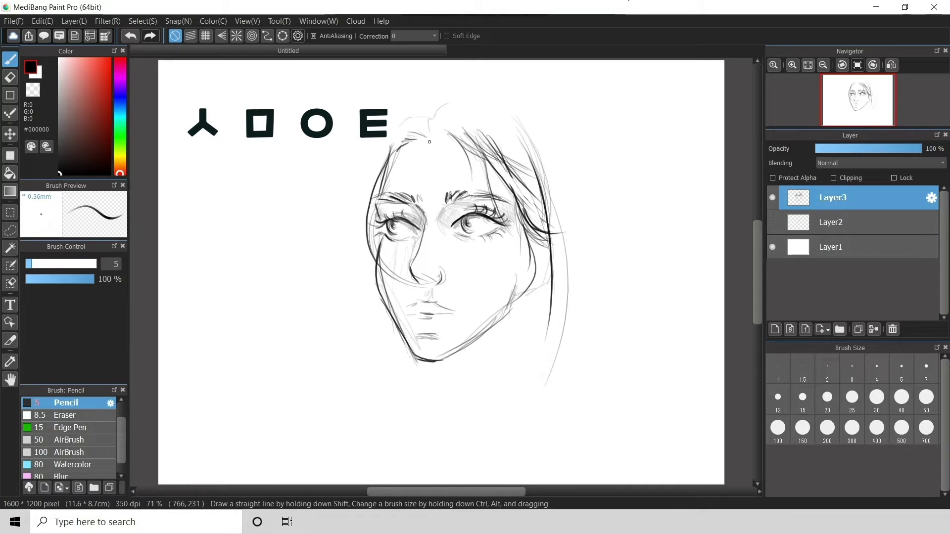
{"action": "left_click_drag", "start_coordinate": [509, 81], "coordinate": [594, 375]}
{"action": "mouse_move", "coordinate": [465, 84]}
{"action": "left_mouse_down"}
{"action": "mouse_move", "coordinate": [434, 105]}
{"action": "mouse_move", "coordinate": [350, 213]}
{"action": "left_mouse_up"}
Draw long flowing hair strands down the left side of the face
{"action": "mouse_move", "coordinate": [360, 229]}
{"action": "left_mouse_down"}
{"action": "mouse_move", "coordinate": [317, 349]}
{"action": "mouse_move", "coordinate": [288, 373]}
{"action": "left_mouse_up"}
{"action": "left_click_drag", "start_coordinate": [361, 188], "coordinate": [330, 334]}
{"action": "left_click_drag", "start_coordinate": [350, 215], "coordinate": [327, 309]}
{"action": "left_click_drag", "start_coordinate": [360, 227], "coordinate": [330, 341]}
{"action": "left_click_drag", "start_coordinate": [371, 258], "coordinate": [332, 379]}
{"action": "left_click_drag", "start_coordinate": [376, 293], "coordinate": [345, 385]}
Add the lower hair strands beside the neck on the right and below the jaw on the left
{"action": "left_click_drag", "start_coordinate": [519, 290], "coordinate": [517, 387]}
{"action": "left_click_drag", "start_coordinate": [538, 312], "coordinate": [516, 389]}
{"action": "left_click_drag", "start_coordinate": [552, 329], "coordinate": [534, 403]}
{"action": "left_click_drag", "start_coordinate": [586, 262], "coordinate": [584, 426]}
{"action": "left_click_drag", "start_coordinate": [383, 321], "coordinate": [367, 408]}
{"action": "left_click_drag", "start_coordinate": [359, 352], "coordinate": [344, 397]}
Draw the neck and shoulder lines and sketch the inner details of the ear
{"action": "mouse_move", "coordinate": [430, 364]}
{"action": "left_mouse_down"}
{"action": "mouse_move", "coordinate": [424, 403]}
{"action": "mouse_move", "coordinate": [374, 407]}
{"action": "left_mouse_up"}
{"action": "mouse_move", "coordinate": [514, 361]}
{"action": "left_mouse_down"}
{"action": "mouse_move", "coordinate": [554, 419]}
{"action": "mouse_move", "coordinate": [596, 440]}
{"action": "left_mouse_up"}
{"action": "left_click_drag", "start_coordinate": [396, 334], "coordinate": [384, 407]}
{"action": "left_click_drag", "start_coordinate": [541, 244], "coordinate": [526, 279]}
{"action": "left_click_drag", "start_coordinate": [533, 280], "coordinate": [537, 271]}
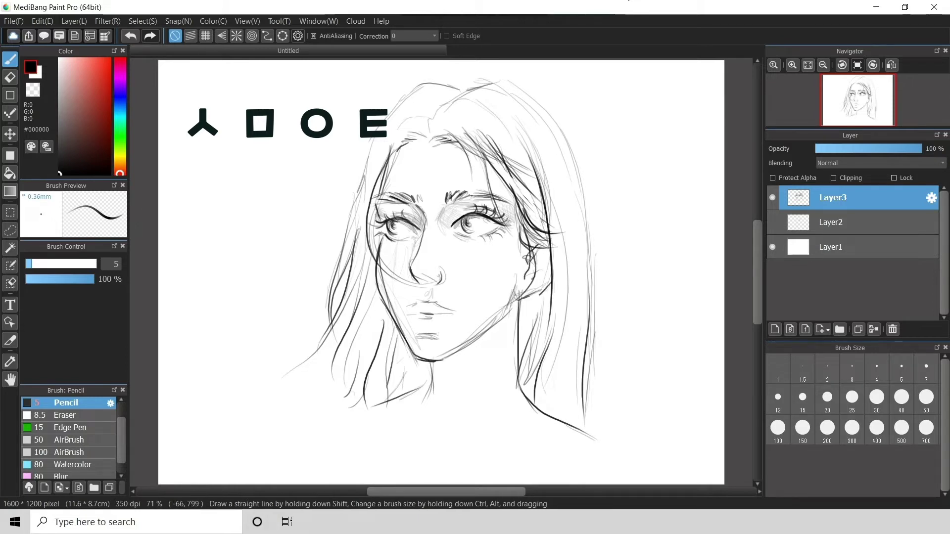
Erase the overlapping contour lines on the left cheek and redraw the jawline down to the chin with the Pencil
{"action": "key", "text": "e"}
{"action": "left_click_drag", "start_coordinate": [383, 267], "coordinate": [400, 332]}
{"action": "mouse_move", "coordinate": [379, 248]}
{"action": "left_mouse_down"}
{"action": "mouse_move", "coordinate": [378, 274]}
{"action": "mouse_move", "coordinate": [411, 355]}
{"action": "mouse_move", "coordinate": [377, 268]}
{"action": "left_mouse_up"}
{"action": "left_click", "coordinate": [66, 403]}
{"action": "left_click_drag", "start_coordinate": [380, 304], "coordinate": [417, 362]}
{"action": "left_click_drag", "start_coordinate": [379, 239], "coordinate": [390, 316]}
{"action": "left_click_drag", "start_coordinate": [378, 277], "coordinate": [404, 350]}
Add a faint neck line, a loose strand over the forehead and a long strand at the lower left hair
{"action": "left_click_drag", "start_coordinate": [501, 330], "coordinate": [484, 418]}
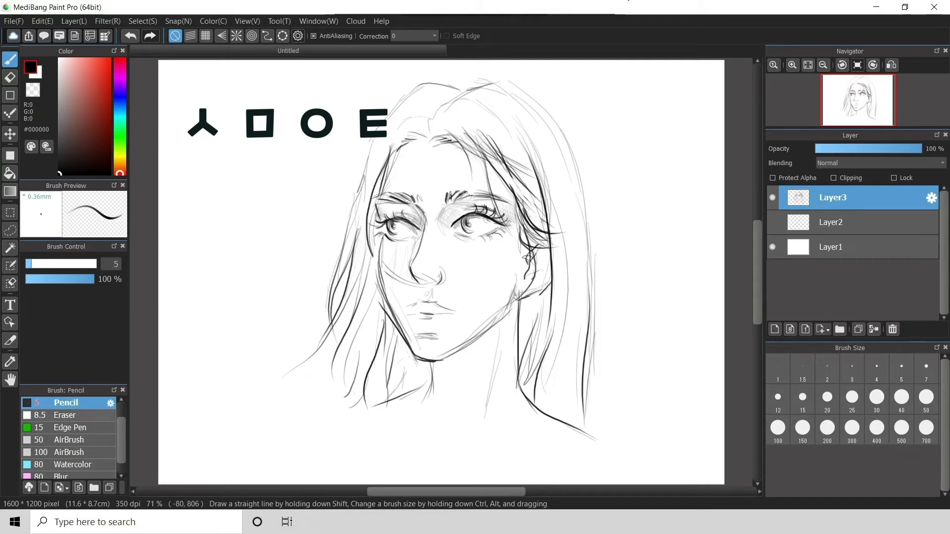
{"action": "left_click_drag", "start_coordinate": [459, 140], "coordinate": [478, 209]}
{"action": "left_click_drag", "start_coordinate": [342, 312], "coordinate": [328, 426]}
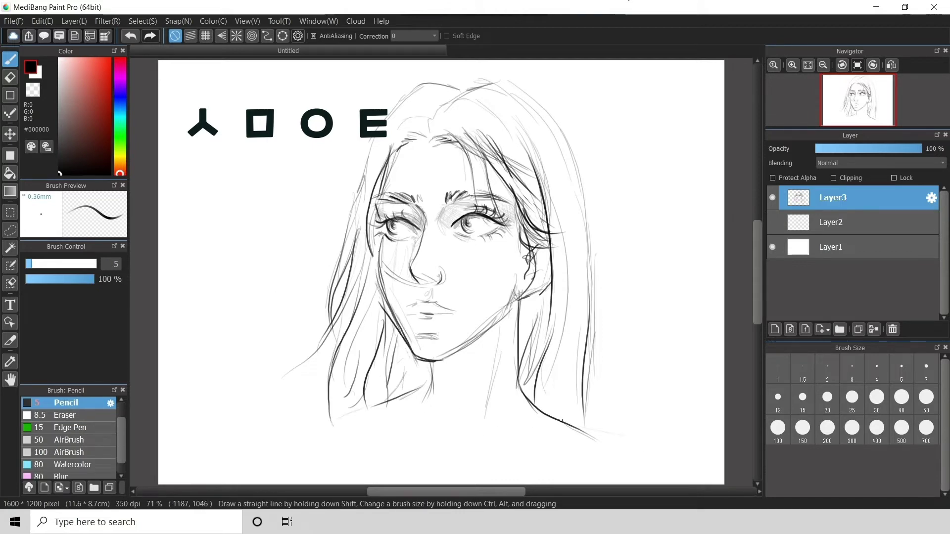
Shade the right side of the hair and the lower left hair beside the neck with the Pencil at size 50
{"action": "left_click", "coordinate": [926, 397]}
{"action": "mouse_move", "coordinate": [465, 122]}
{"action": "left_mouse_down"}
{"action": "mouse_move", "coordinate": [508, 166]}
{"action": "mouse_move", "coordinate": [486, 169]}
{"action": "mouse_move", "coordinate": [489, 89]}
{"action": "mouse_move", "coordinate": [460, 134]}
{"action": "mouse_move", "coordinate": [584, 190]}
{"action": "mouse_move", "coordinate": [574, 391]}
{"action": "mouse_move", "coordinate": [534, 366]}
{"action": "mouse_move", "coordinate": [524, 376]}
{"action": "mouse_move", "coordinate": [537, 398]}
{"action": "left_mouse_up"}
{"action": "mouse_move", "coordinate": [410, 379]}
{"action": "left_mouse_down"}
{"action": "mouse_move", "coordinate": [391, 346]}
{"action": "mouse_move", "coordinate": [398, 356]}
{"action": "left_mouse_up"}
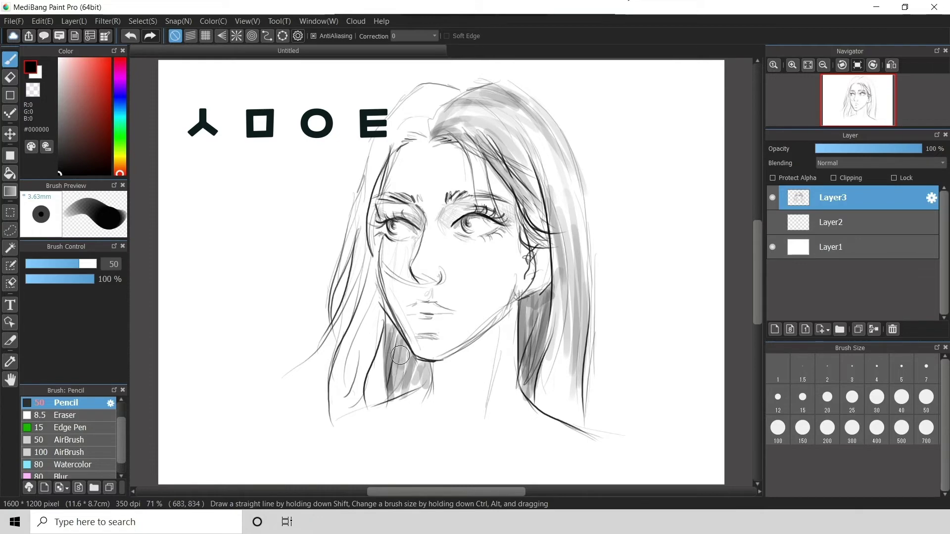
{"action": "mouse_move", "coordinate": [357, 294]}
{"action": "left_mouse_down"}
{"action": "mouse_move", "coordinate": [371, 248]}
{"action": "mouse_move", "coordinate": [399, 352]}
{"action": "mouse_move", "coordinate": [413, 232]}
{"action": "mouse_move", "coordinate": [460, 255]}
{"action": "mouse_move", "coordinate": [430, 259]}
{"action": "mouse_move", "coordinate": [418, 283]}
{"action": "mouse_move", "coordinate": [425, 308]}
{"action": "mouse_move", "coordinate": [410, 315]}
{"action": "mouse_move", "coordinate": [445, 324]}
{"action": "mouse_move", "coordinate": [411, 308]}
{"action": "left_mouse_up"}
{"action": "left_click_drag", "start_coordinate": [374, 304], "coordinate": [357, 415]}
{"action": "left_click_drag", "start_coordinate": [380, 285], "coordinate": [393, 348]}
{"action": "left_click_drag", "start_coordinate": [381, 314], "coordinate": [387, 394]}
Shade the hair around the parting and crown and extend the grey tone down the strands by the right ear
{"action": "left_click_drag", "start_coordinate": [421, 127], "coordinate": [393, 158]}
{"action": "mouse_move", "coordinate": [423, 119]}
{"action": "left_mouse_down"}
{"action": "mouse_move", "coordinate": [407, 115]}
{"action": "mouse_move", "coordinate": [372, 192]}
{"action": "left_mouse_up"}
{"action": "mouse_move", "coordinate": [436, 111]}
{"action": "left_mouse_down"}
{"action": "mouse_move", "coordinate": [426, 94]}
{"action": "mouse_move", "coordinate": [457, 93]}
{"action": "left_mouse_up"}
{"action": "left_click_drag", "start_coordinate": [420, 99], "coordinate": [383, 183]}
{"action": "left_click_drag", "start_coordinate": [473, 148], "coordinate": [487, 205]}
{"action": "left_click_drag", "start_coordinate": [496, 169], "coordinate": [540, 341]}
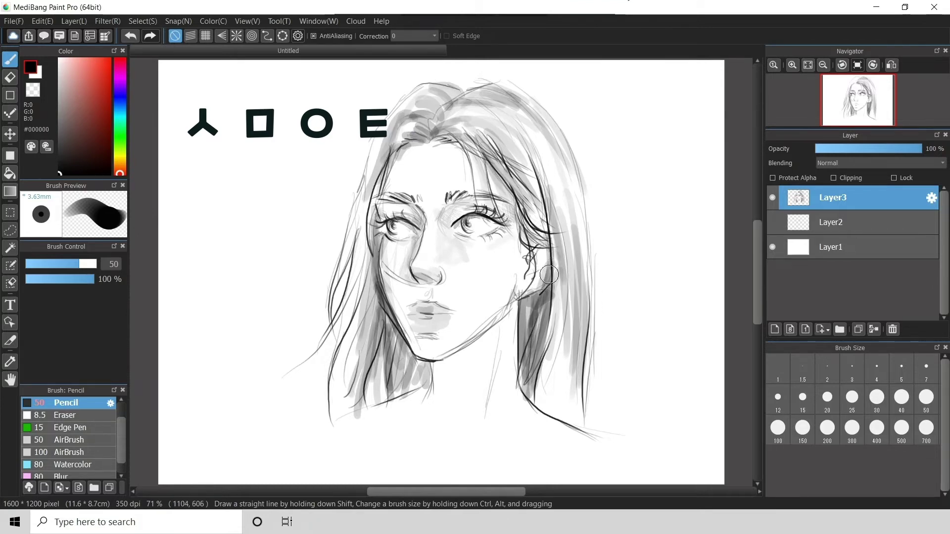
{"action": "left_click_drag", "start_coordinate": [544, 285], "coordinate": [543, 368]}
Add soft grey shading to the lips and around both eyes
{"action": "mouse_move", "coordinate": [420, 314]}
{"action": "left_mouse_down"}
{"action": "mouse_move", "coordinate": [434, 316]}
{"action": "mouse_move", "coordinate": [424, 314]}
{"action": "left_mouse_up"}
{"action": "left_click_drag", "start_coordinate": [402, 206], "coordinate": [384, 212]}
{"action": "mouse_move", "coordinate": [504, 215]}
{"action": "left_mouse_down"}
{"action": "mouse_move", "coordinate": [484, 199]}
{"action": "mouse_move", "coordinate": [442, 225]}
{"action": "left_mouse_up"}
Darken the right side of the hair from the crown past the ear with the Pencil at size 30
{"action": "left_click", "coordinate": [876, 399]}
{"action": "mouse_move", "coordinate": [528, 138]}
{"action": "left_mouse_down"}
{"action": "mouse_move", "coordinate": [457, 111]}
{"action": "mouse_move", "coordinate": [505, 95]}
{"action": "mouse_move", "coordinate": [440, 132]}
{"action": "mouse_move", "coordinate": [495, 119]}
{"action": "left_mouse_up"}
{"action": "mouse_move", "coordinate": [500, 159]}
{"action": "left_mouse_down"}
{"action": "mouse_move", "coordinate": [545, 226]}
{"action": "mouse_move", "coordinate": [497, 144]}
{"action": "mouse_move", "coordinate": [544, 212]}
{"action": "mouse_move", "coordinate": [500, 125]}
{"action": "left_mouse_up"}
{"action": "mouse_move", "coordinate": [500, 124]}
{"action": "left_mouse_down"}
{"action": "mouse_move", "coordinate": [543, 232]}
{"action": "mouse_move", "coordinate": [514, 192]}
{"action": "left_mouse_up"}
{"action": "mouse_move", "coordinate": [513, 191]}
{"action": "left_mouse_down"}
{"action": "mouse_move", "coordinate": [540, 237]}
{"action": "mouse_move", "coordinate": [523, 228]}
{"action": "mouse_move", "coordinate": [544, 242]}
{"action": "mouse_move", "coordinate": [487, 134]}
{"action": "mouse_move", "coordinate": [547, 223]}
{"action": "mouse_move", "coordinate": [482, 100]}
{"action": "mouse_move", "coordinate": [446, 129]}
{"action": "mouse_move", "coordinate": [465, 148]}
{"action": "mouse_move", "coordinate": [489, 129]}
{"action": "mouse_move", "coordinate": [544, 384]}
{"action": "mouse_move", "coordinate": [529, 297]}
{"action": "mouse_move", "coordinate": [525, 356]}
{"action": "mouse_move", "coordinate": [535, 296]}
{"action": "mouse_move", "coordinate": [555, 346]}
{"action": "mouse_move", "coordinate": [567, 222]}
{"action": "mouse_move", "coordinate": [559, 406]}
{"action": "mouse_move", "coordinate": [549, 158]}
{"action": "mouse_move", "coordinate": [573, 191]}
{"action": "mouse_move", "coordinate": [580, 304]}
{"action": "left_mouse_up"}
Deepen the shadows in the left hair from the hairline to the tips and shade the right-hand eye and cheek
{"action": "left_click_drag", "start_coordinate": [383, 311], "coordinate": [396, 386]}
{"action": "mouse_move", "coordinate": [398, 331]}
{"action": "left_mouse_down"}
{"action": "mouse_move", "coordinate": [408, 380]}
{"action": "mouse_move", "coordinate": [361, 408]}
{"action": "left_mouse_up"}
{"action": "mouse_move", "coordinate": [427, 366]}
{"action": "left_mouse_down"}
{"action": "mouse_move", "coordinate": [416, 376]}
{"action": "mouse_move", "coordinate": [421, 361]}
{"action": "mouse_move", "coordinate": [401, 321]}
{"action": "left_mouse_up"}
{"action": "mouse_move", "coordinate": [401, 136]}
{"action": "left_mouse_down"}
{"action": "mouse_move", "coordinate": [435, 89]}
{"action": "mouse_move", "coordinate": [391, 157]}
{"action": "mouse_move", "coordinate": [368, 282]}
{"action": "mouse_move", "coordinate": [393, 309]}
{"action": "mouse_move", "coordinate": [371, 324]}
{"action": "mouse_move", "coordinate": [375, 396]}
{"action": "left_mouse_up"}
{"action": "mouse_move", "coordinate": [500, 259]}
{"action": "left_mouse_down"}
{"action": "mouse_move", "coordinate": [452, 254]}
{"action": "mouse_move", "coordinate": [506, 237]}
{"action": "mouse_move", "coordinate": [470, 225]}
{"action": "left_mouse_up"}
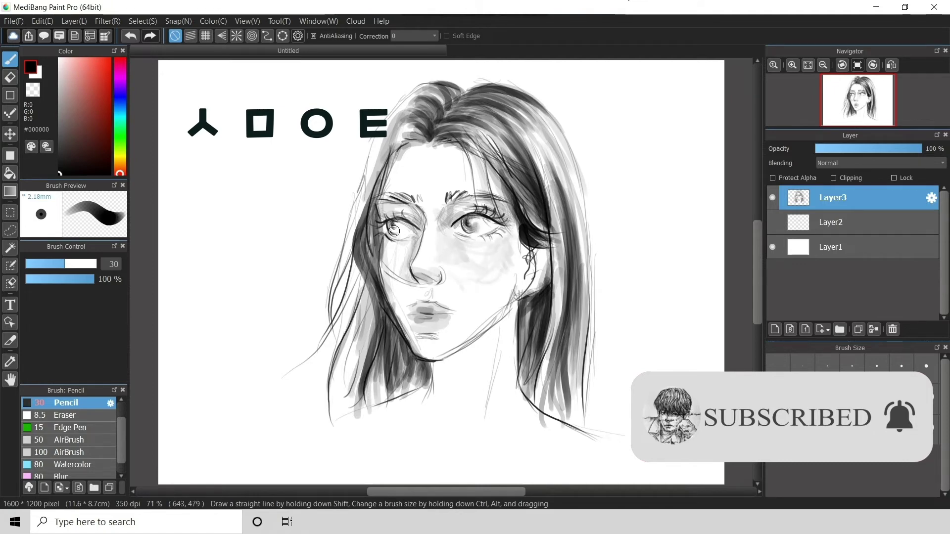
{"action": "mouse_move", "coordinate": [416, 137]}
{"action": "left_mouse_down"}
{"action": "mouse_move", "coordinate": [411, 127]}
{"action": "mouse_move", "coordinate": [362, 232]}
{"action": "left_mouse_up"}
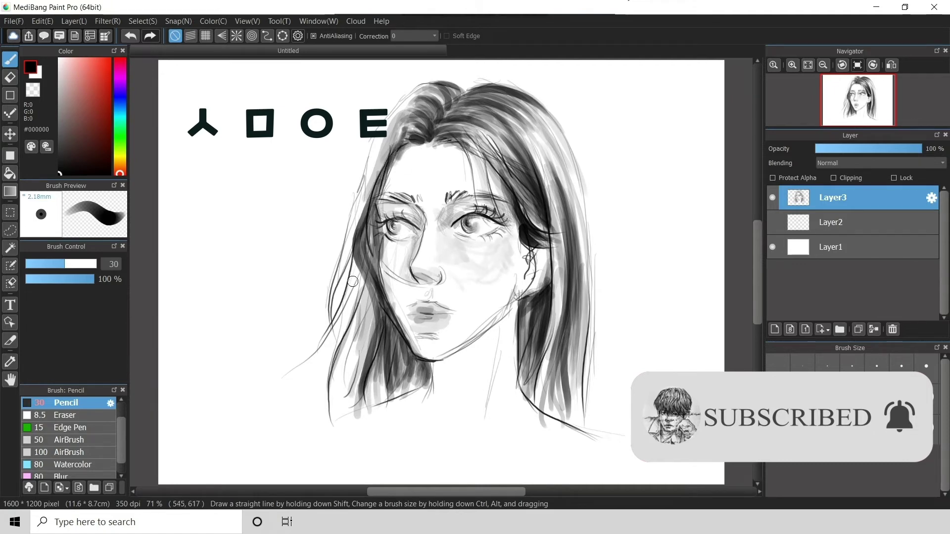
Undo the last two strokes and paint darker strands around the hair parting with the Pencil at size 15
{"action": "left_click", "coordinate": [827, 397]}
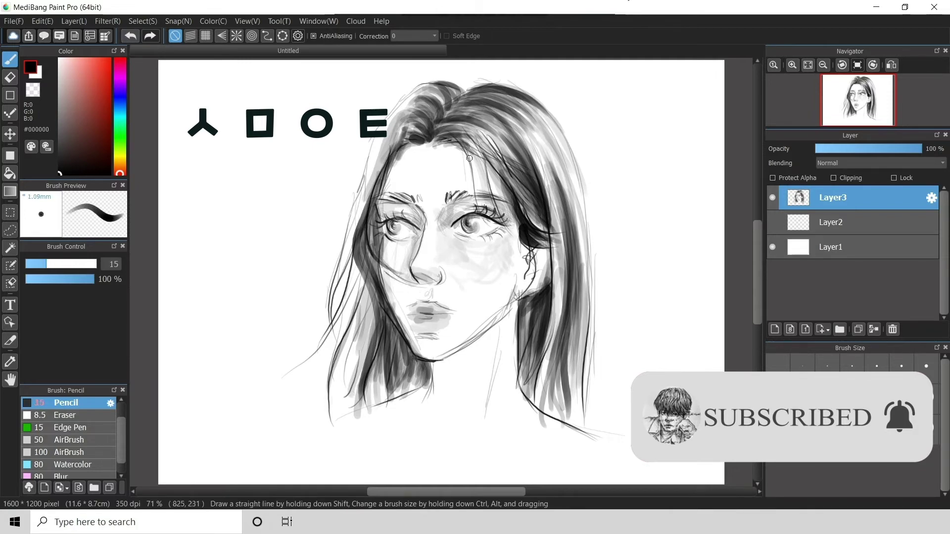
{"action": "key", "text": "ctrl+z"}
{"action": "key", "text": "ctrl+z"}
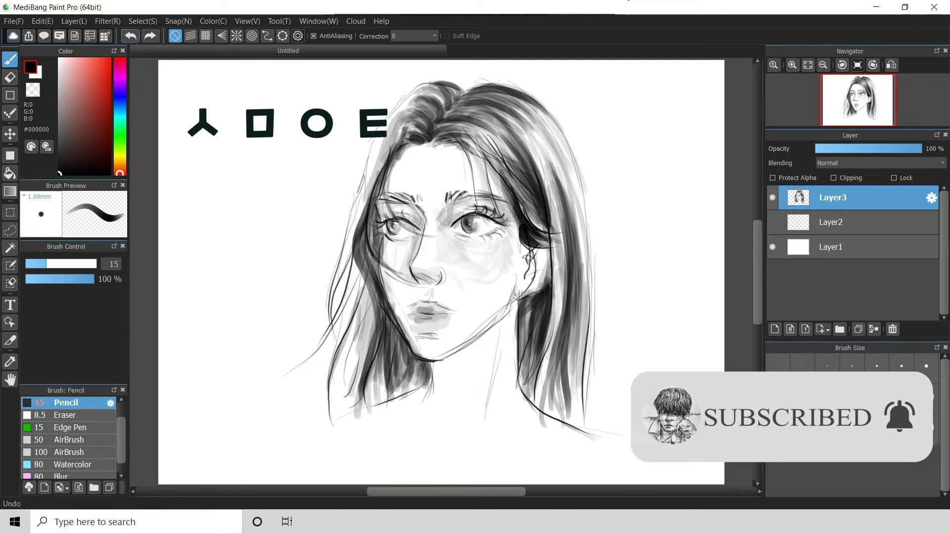
{"action": "mouse_move", "coordinate": [439, 124]}
{"action": "left_mouse_down"}
{"action": "mouse_move", "coordinate": [482, 121]}
{"action": "mouse_move", "coordinate": [548, 194]}
{"action": "left_mouse_up"}
{"action": "mouse_move", "coordinate": [436, 138]}
{"action": "left_mouse_down"}
{"action": "mouse_move", "coordinate": [479, 130]}
{"action": "mouse_move", "coordinate": [496, 112]}
{"action": "left_mouse_up"}
{"action": "left_click_drag", "start_coordinate": [437, 143], "coordinate": [513, 199]}
{"action": "left_click_drag", "start_coordinate": [515, 118], "coordinate": [542, 137]}
Draw long dark strands down the outer right side of the hair to its tips
{"action": "mouse_move", "coordinate": [474, 103]}
{"action": "left_mouse_down"}
{"action": "mouse_move", "coordinate": [584, 159]}
{"action": "mouse_move", "coordinate": [608, 410]}
{"action": "left_mouse_up"}
{"action": "left_click_drag", "start_coordinate": [595, 327], "coordinate": [597, 440]}
{"action": "left_click_drag", "start_coordinate": [552, 229], "coordinate": [603, 382]}
{"action": "left_click_drag", "start_coordinate": [577, 311], "coordinate": [608, 425]}
{"action": "left_click_drag", "start_coordinate": [591, 335], "coordinate": [584, 420]}
Add dark strands to the lower left hair and along the upper right crown
{"action": "left_click_drag", "start_coordinate": [364, 287], "coordinate": [327, 417]}
{"action": "left_click_drag", "start_coordinate": [360, 311], "coordinate": [348, 389]}
{"action": "left_click_drag", "start_coordinate": [362, 274], "coordinate": [346, 360]}
{"action": "left_click_drag", "start_coordinate": [497, 102], "coordinate": [581, 203]}
{"action": "left_click_drag", "start_coordinate": [520, 106], "coordinate": [573, 190]}
Darken the hair along the left edge of the face and the strands falling over the right temple
{"action": "mouse_move", "coordinate": [382, 169]}
{"action": "left_mouse_down"}
{"action": "mouse_move", "coordinate": [371, 218]}
{"action": "mouse_move", "coordinate": [390, 267]}
{"action": "left_mouse_up"}
{"action": "left_click_drag", "start_coordinate": [375, 226], "coordinate": [410, 280]}
{"action": "left_click_drag", "start_coordinate": [498, 186], "coordinate": [517, 250]}
{"action": "left_click_drag", "start_coordinate": [480, 157], "coordinate": [497, 220]}
{"action": "left_click_drag", "start_coordinate": [486, 176], "coordinate": [508, 231]}
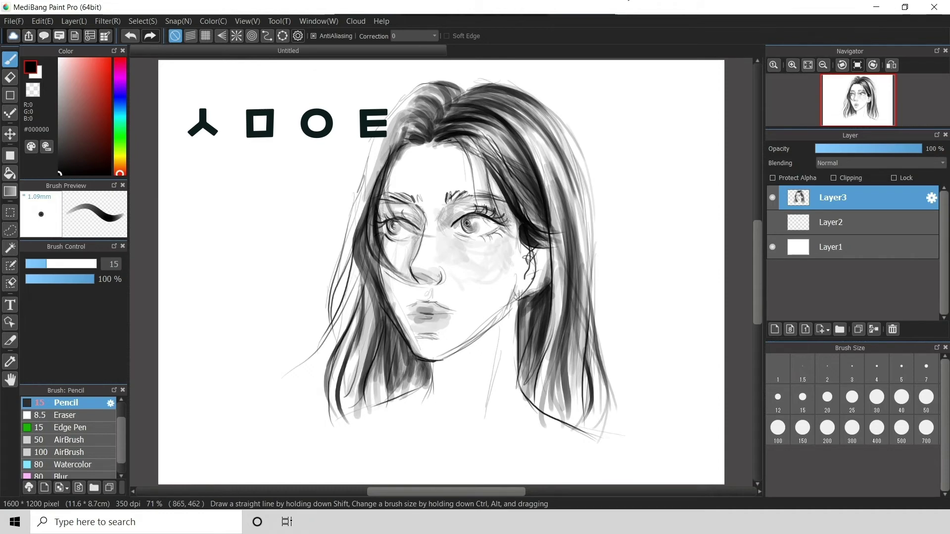
Deepen the shading of both eyes, the nose bridge and nostril, and the lips
{"action": "left_click_drag", "start_coordinate": [484, 214], "coordinate": [503, 221]}
{"action": "left_click_drag", "start_coordinate": [412, 210], "coordinate": [423, 218]}
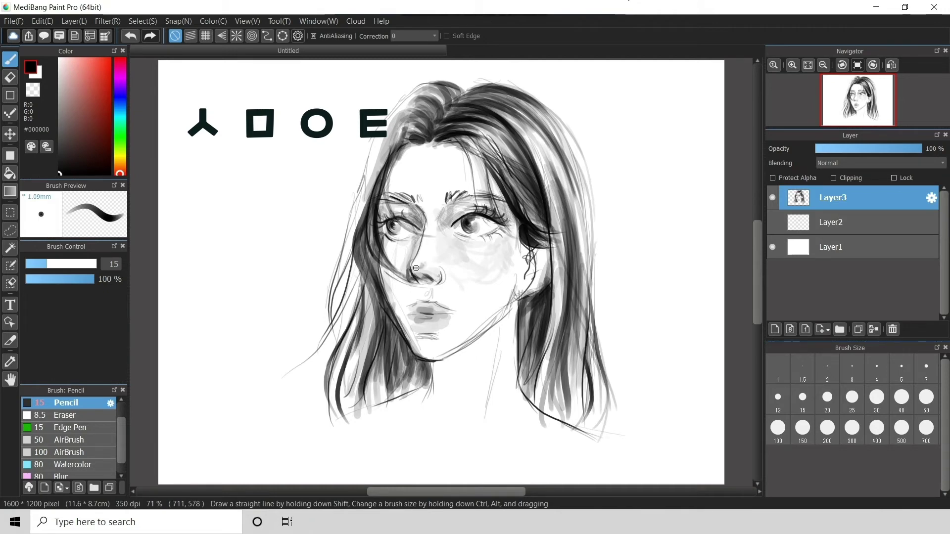
{"action": "mouse_move", "coordinate": [430, 256]}
{"action": "left_mouse_down"}
{"action": "mouse_move", "coordinate": [430, 233]}
{"action": "mouse_move", "coordinate": [436, 252]}
{"action": "mouse_move", "coordinate": [411, 239]}
{"action": "left_mouse_up"}
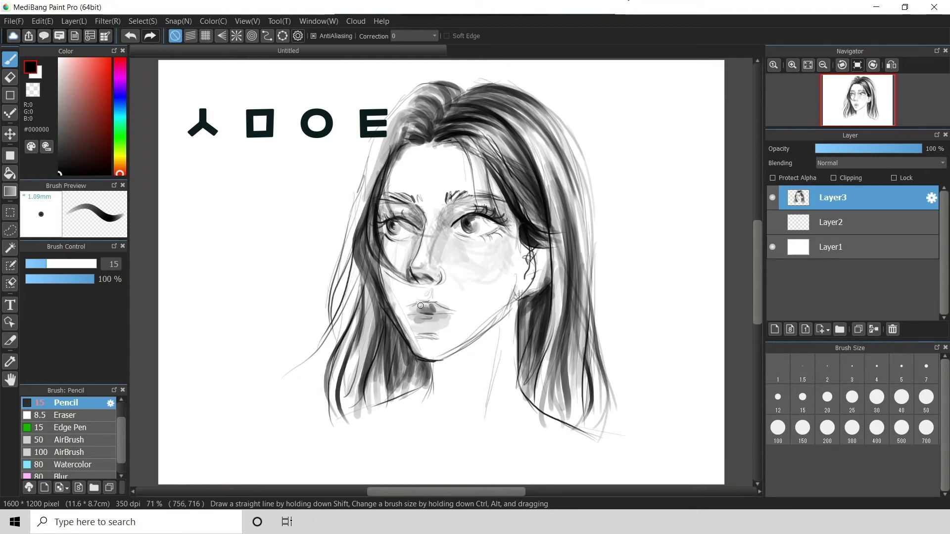
{"action": "mouse_move", "coordinate": [456, 313]}
{"action": "left_mouse_down"}
{"action": "mouse_move", "coordinate": [413, 314]}
{"action": "mouse_move", "coordinate": [438, 321]}
{"action": "left_mouse_up"}
Add fine hatching to the lips and the right cheek with the Pencil at size 5
{"action": "left_click", "coordinate": [901, 367]}
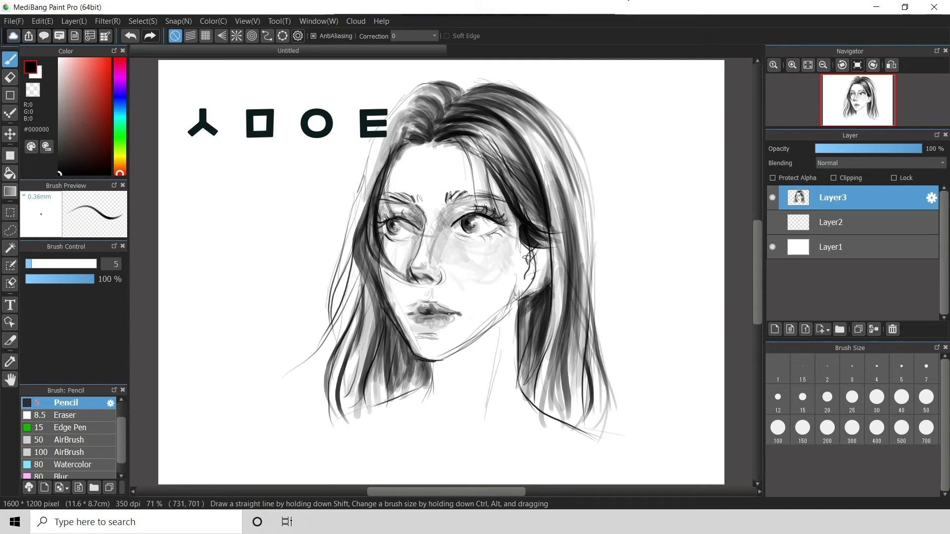
{"action": "mouse_move", "coordinate": [437, 323]}
{"action": "left_mouse_down"}
{"action": "mouse_move", "coordinate": [413, 316]}
{"action": "mouse_move", "coordinate": [445, 334]}
{"action": "left_mouse_up"}
{"action": "left_click_drag", "start_coordinate": [462, 258], "coordinate": [453, 241]}
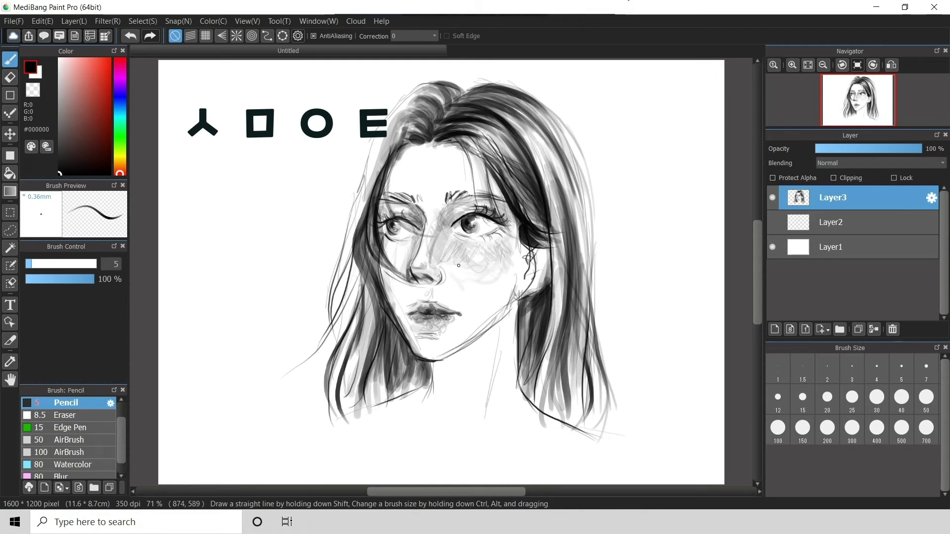
{"action": "mouse_move", "coordinate": [384, 198]}
{"action": "left_mouse_down"}
{"action": "mouse_move", "coordinate": [409, 272]}
{"action": "mouse_move", "coordinate": [474, 286]}
{"action": "left_mouse_up"}
{"action": "left_click", "coordinate": [131, 36]}
{"action": "left_click", "coordinate": [131, 36]}
Draw thin loose hair strands across the face, by the ear and beside the left hair, and sign the drawing at its lower right
{"action": "mouse_move", "coordinate": [379, 217]}
{"action": "left_mouse_down"}
{"action": "mouse_move", "coordinate": [414, 255]}
{"action": "mouse_move", "coordinate": [497, 282]}
{"action": "left_mouse_up"}
{"action": "mouse_move", "coordinate": [520, 221]}
{"action": "left_mouse_down"}
{"action": "mouse_move", "coordinate": [515, 267]}
{"action": "mouse_move", "coordinate": [542, 279]}
{"action": "left_mouse_up"}
{"action": "mouse_move", "coordinate": [380, 171]}
{"action": "left_mouse_down"}
{"action": "mouse_move", "coordinate": [328, 225]}
{"action": "mouse_move", "coordinate": [373, 265]}
{"action": "left_mouse_up"}
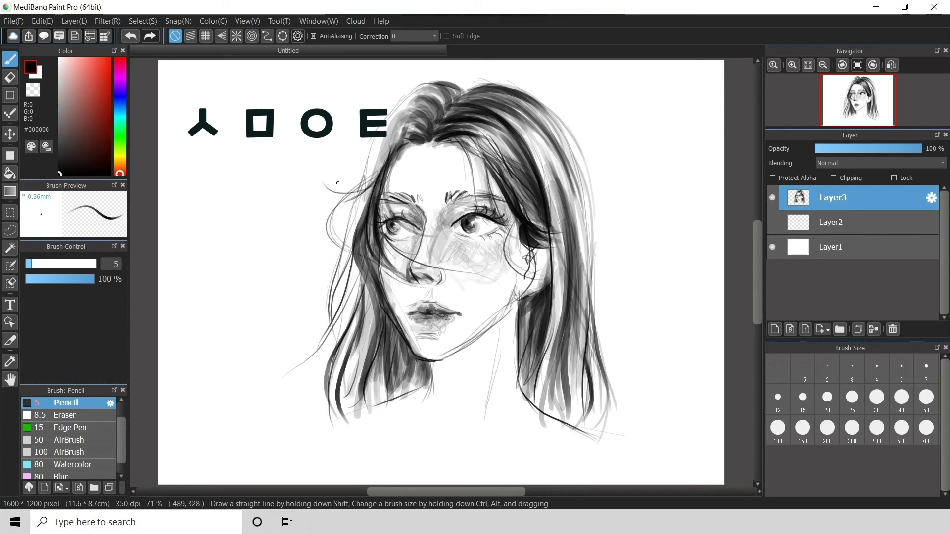
{"action": "mouse_move", "coordinate": [625, 328]}
{"action": "left_mouse_down"}
{"action": "mouse_move", "coordinate": [607, 342]}
{"action": "mouse_move", "coordinate": [692, 356]}
{"action": "mouse_move", "coordinate": [652, 391]}
{"action": "left_mouse_up"}
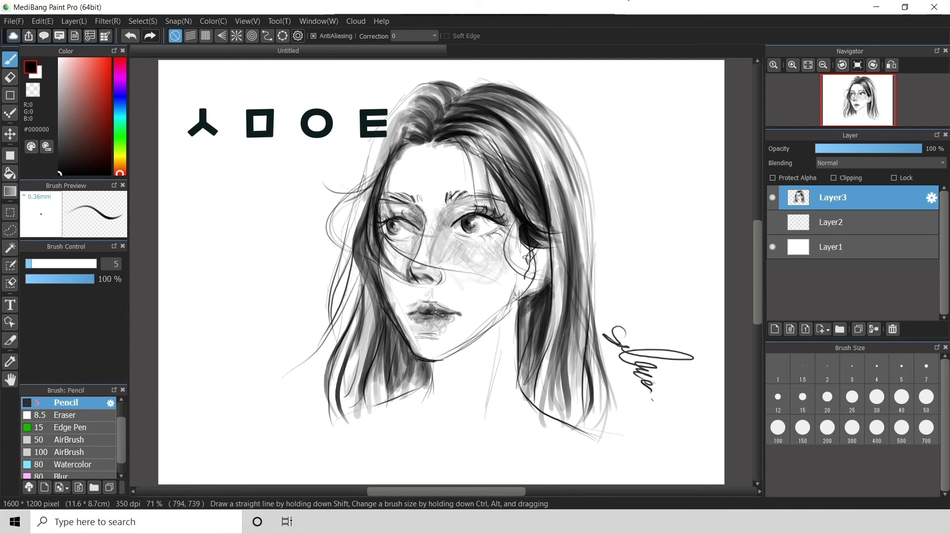
Add fine loose strands over the forehead and along the outer right hair, and darken the line under the nose
{"action": "left_click", "coordinate": [66, 415]}
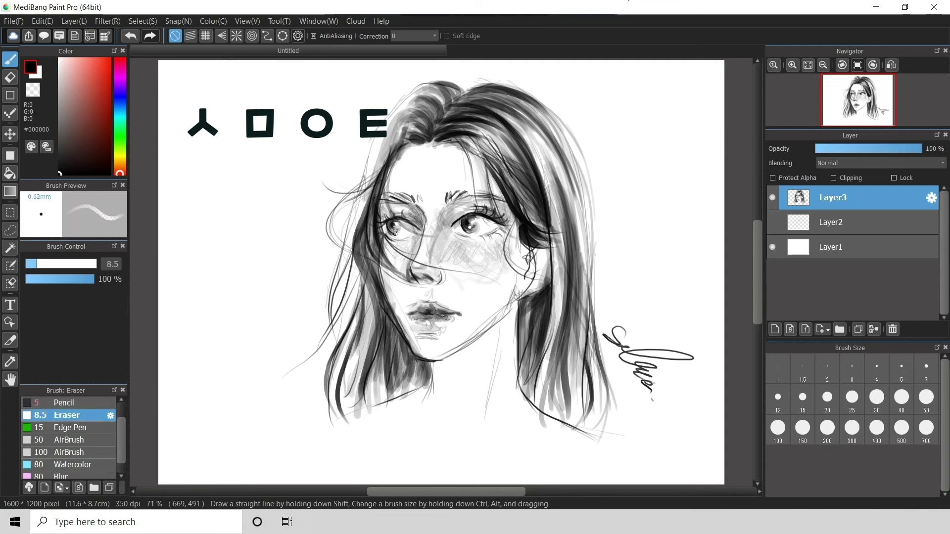
{"action": "key", "text": "e"}
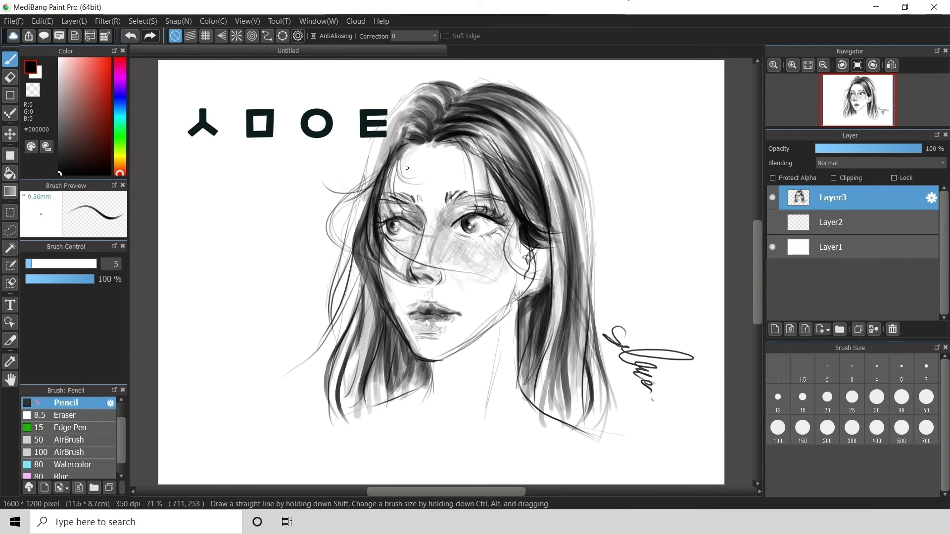
{"action": "left_click_drag", "start_coordinate": [398, 162], "coordinate": [403, 195]}
{"action": "mouse_move", "coordinate": [407, 149]}
{"action": "left_mouse_down"}
{"action": "mouse_move", "coordinate": [428, 142]}
{"action": "mouse_move", "coordinate": [402, 162]}
{"action": "mouse_move", "coordinate": [437, 146]}
{"action": "mouse_move", "coordinate": [468, 151]}
{"action": "mouse_move", "coordinate": [487, 215]}
{"action": "mouse_move", "coordinate": [486, 174]}
{"action": "mouse_move", "coordinate": [507, 212]}
{"action": "left_mouse_up"}
{"action": "mouse_move", "coordinate": [547, 110]}
{"action": "left_mouse_down"}
{"action": "mouse_move", "coordinate": [593, 204]}
{"action": "mouse_move", "coordinate": [616, 340]}
{"action": "left_mouse_up"}
{"action": "mouse_move", "coordinate": [566, 181]}
{"action": "left_mouse_down"}
{"action": "mouse_move", "coordinate": [600, 346]}
{"action": "mouse_move", "coordinate": [643, 384]}
{"action": "left_mouse_up"}
{"action": "left_click_drag", "start_coordinate": [584, 275], "coordinate": [609, 398]}
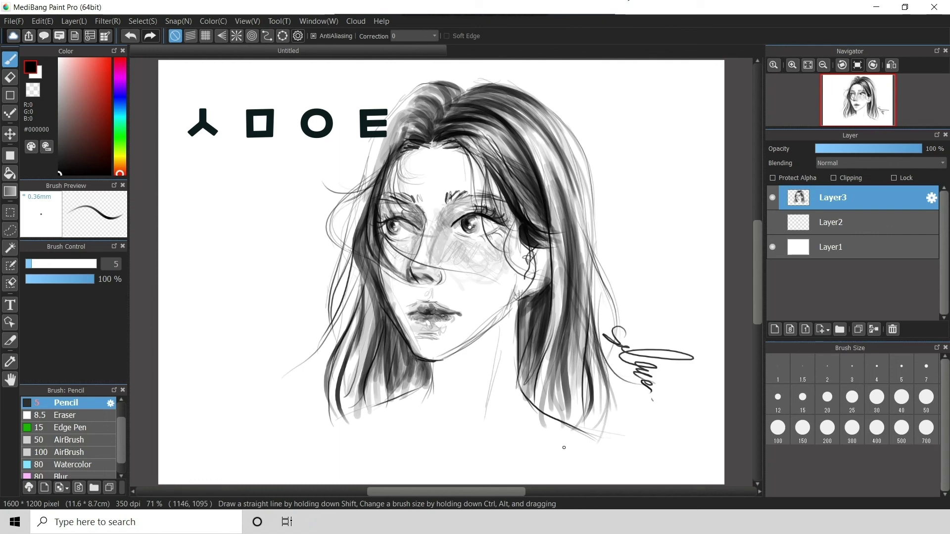
{"action": "mouse_move", "coordinate": [428, 286]}
{"action": "left_mouse_down"}
{"action": "mouse_move", "coordinate": [406, 291]}
{"action": "mouse_move", "coordinate": [415, 281]}
{"action": "left_mouse_up"}
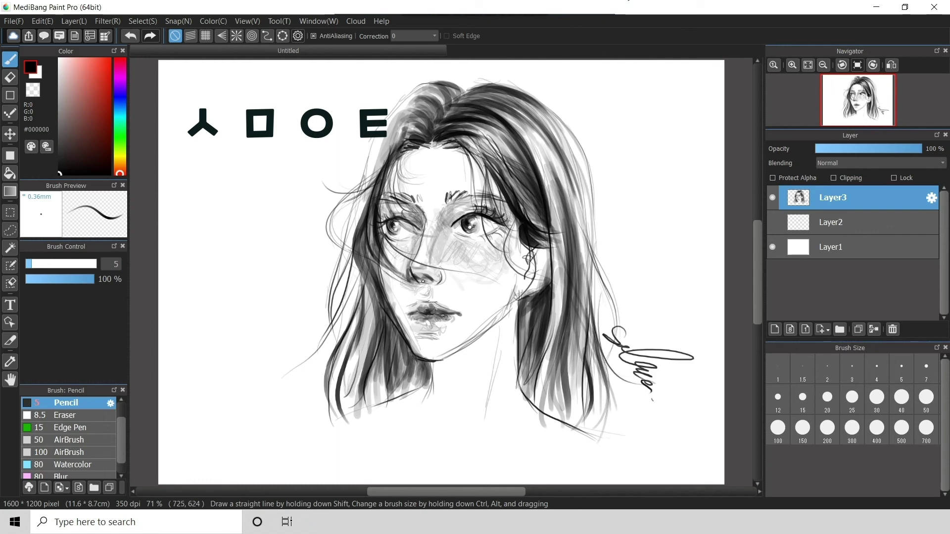